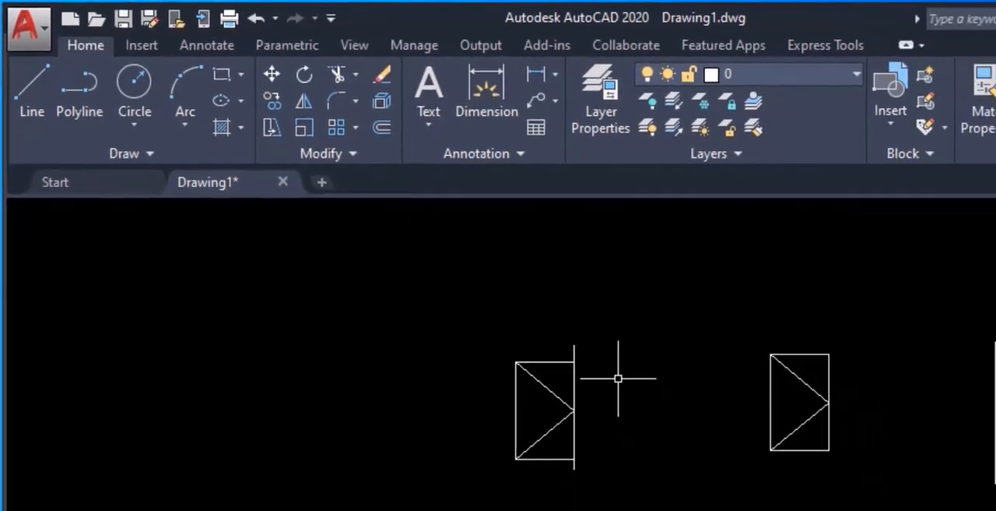
# Step: Mirror the rectangle outline and its two diagonals across the first figure's tall vertical line, keeping the source objects
pyautogui.moveTo(430, 252); pyautogui.dragTo(480, 277, button='middle')
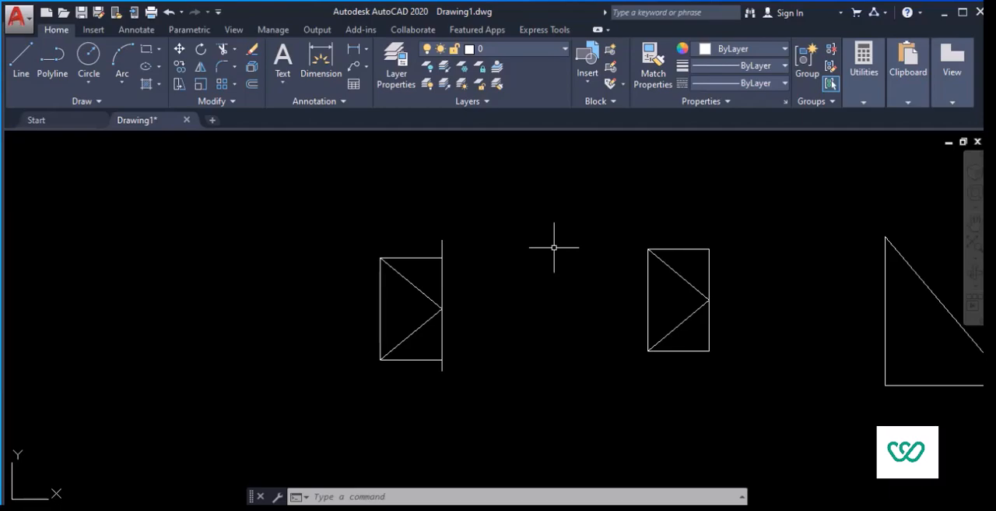
pyautogui.scroll(2, 512, 272)
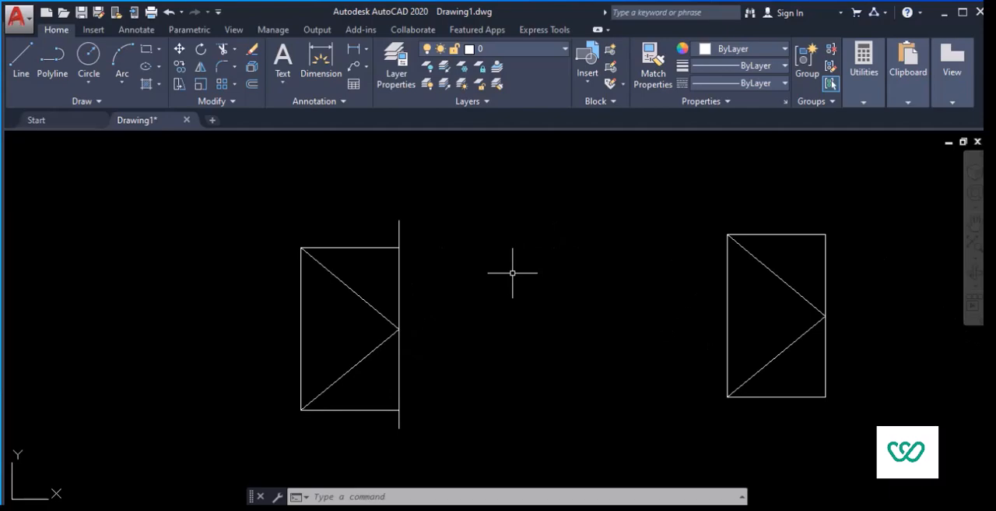
pyautogui.moveTo(513, 273); pyautogui.dragTo(556, 249, button='middle')
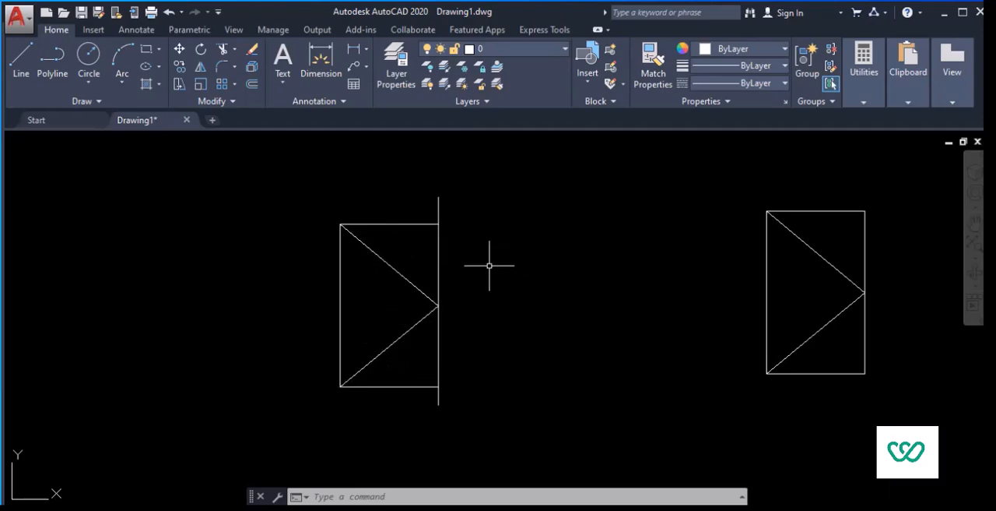
pyautogui.click(389, 405)
pyautogui.click(329, 209)
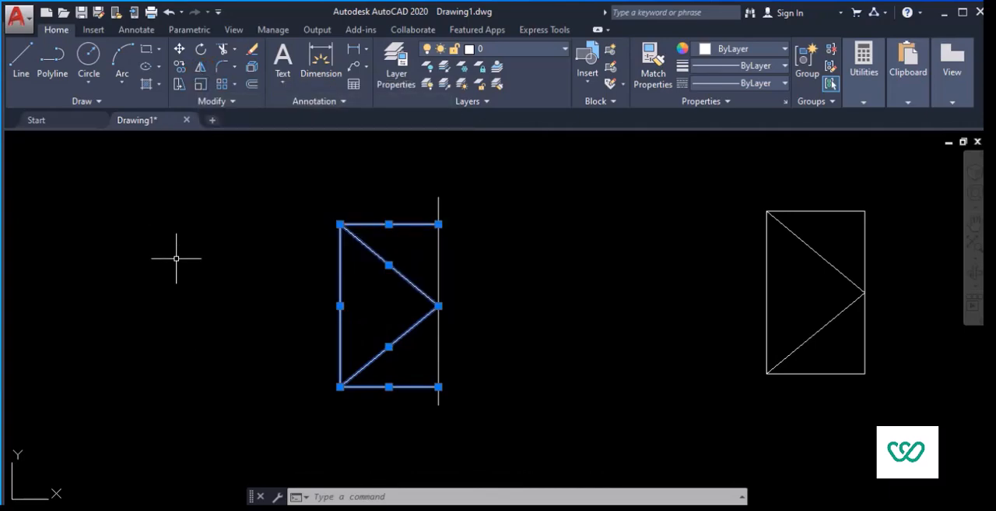
pyautogui.write('mi')
pyautogui.press('Return')
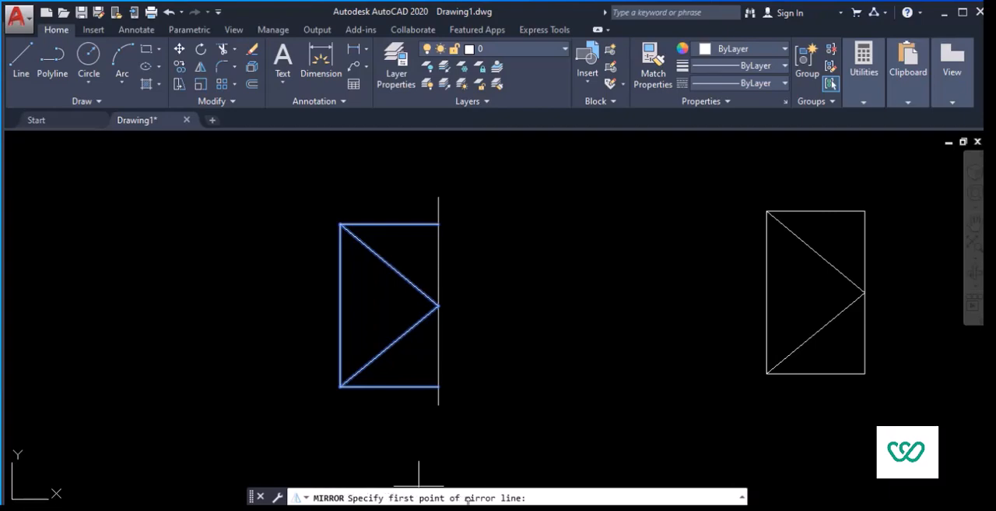
pyautogui.click(438, 198)
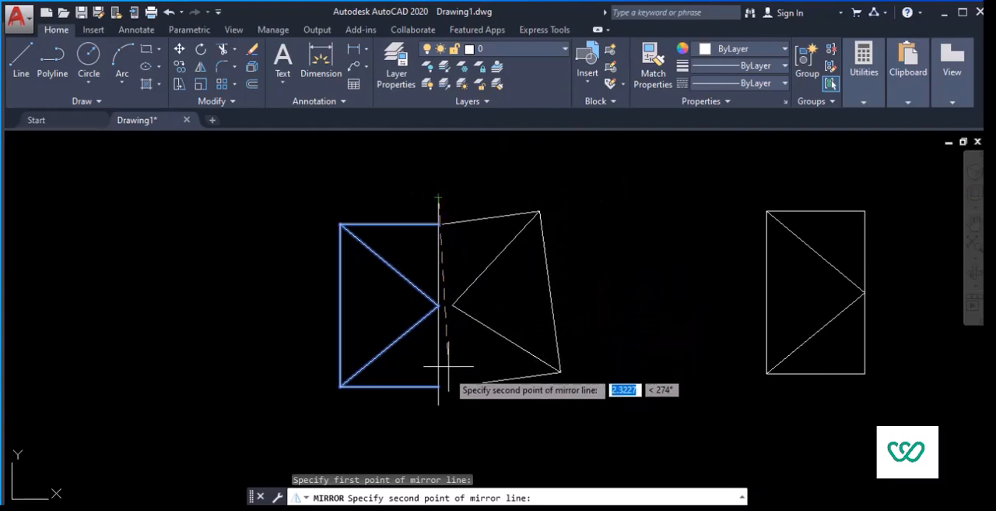
pyautogui.click(439, 403)
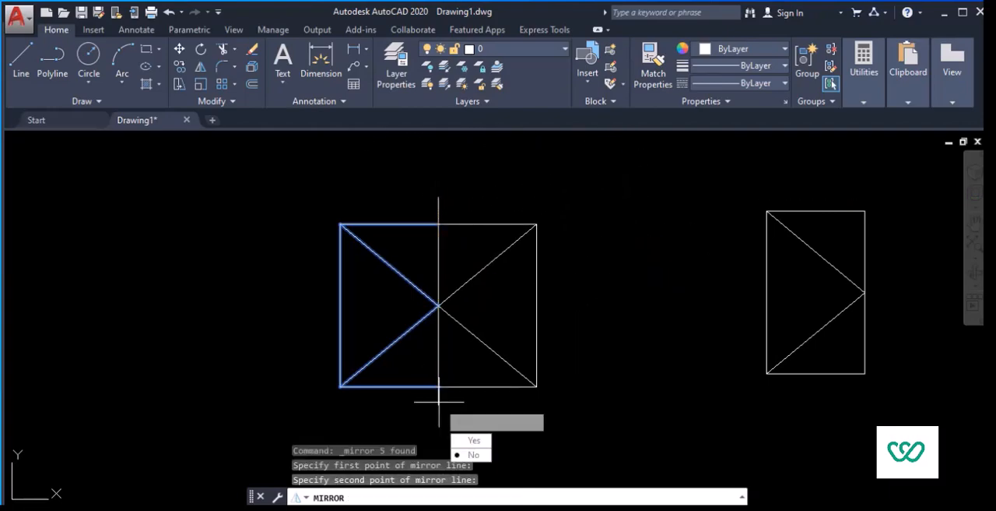
pyautogui.press('Return')
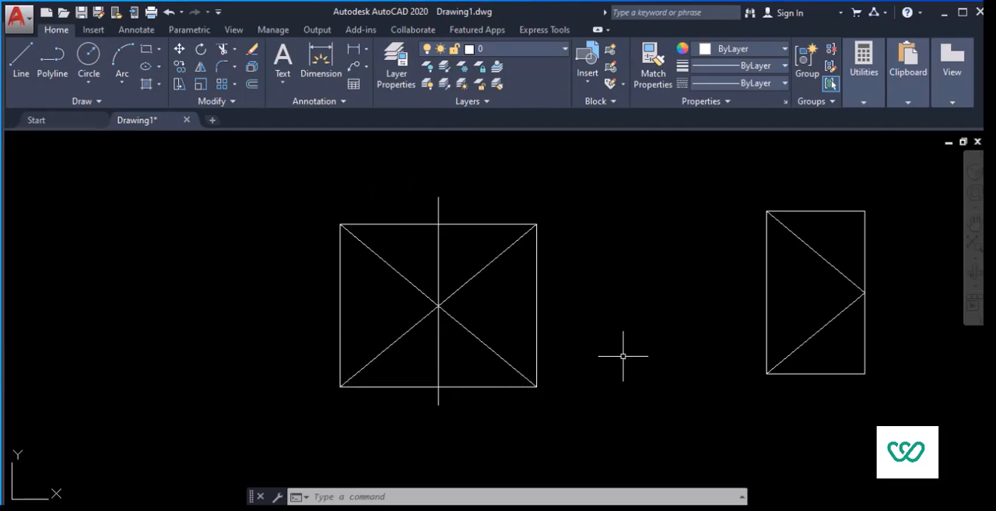
# Step: Offset the right vertical edge of the second rectangle outward by 0.2
pyautogui.moveTo(619, 317)
pyautogui.mouseDown(button='middle')
pyautogui.moveTo(371, 282)
pyautogui.moveTo(256, 315)
pyautogui.mouseUp(button='middle')
pyautogui.moveTo(600, 248)
pyautogui.mouseDown(button='middle')
pyautogui.moveTo(516, 289)
pyautogui.moveTo(516, 249)
pyautogui.mouseUp(button='middle')
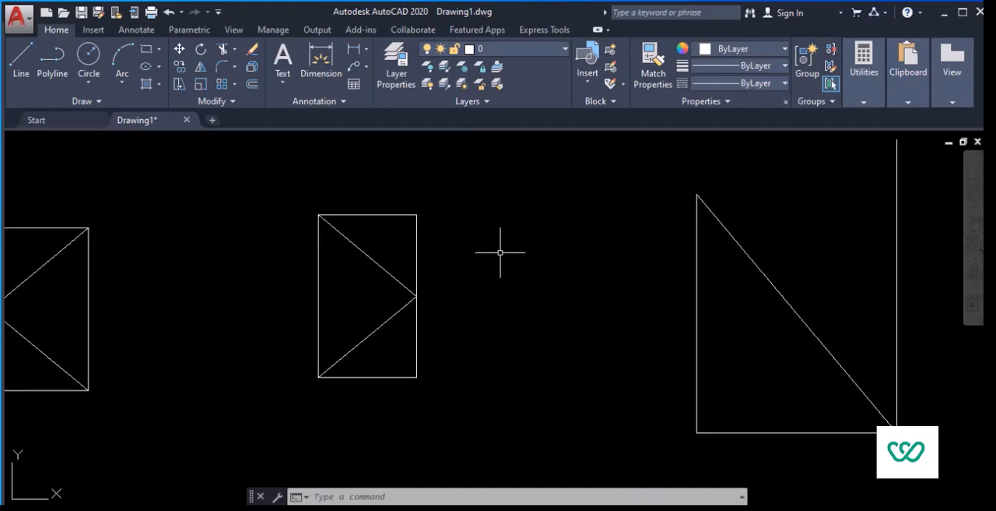
pyautogui.click(21, 60)
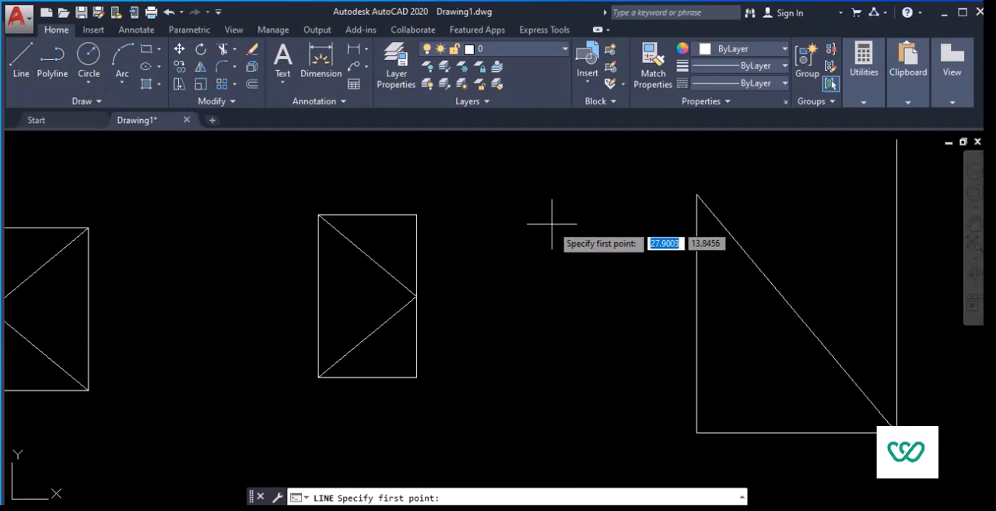
pyautogui.press('Escape')
pyautogui.write('o')
pyautogui.press('Return')
pyautogui.write('0.2')
pyautogui.press('Return')
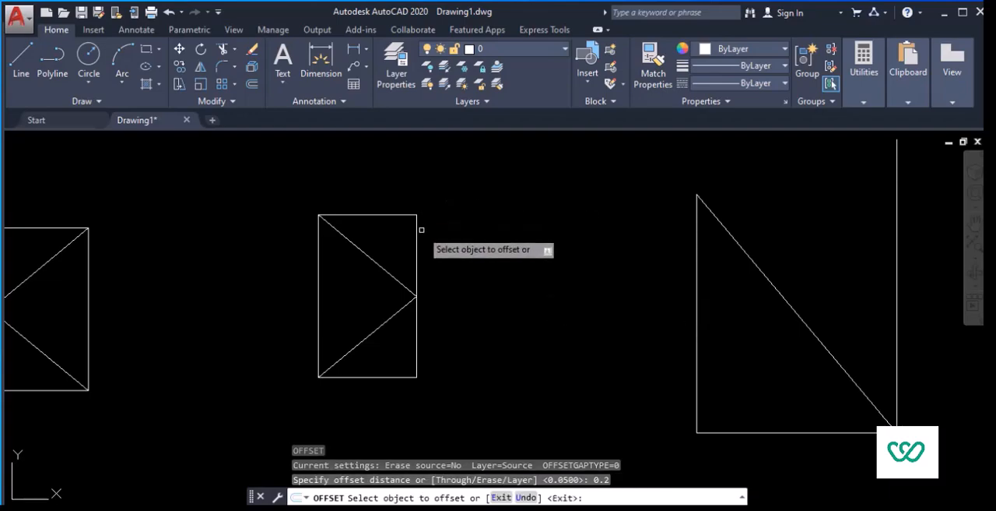
pyautogui.click(417, 249)
pyautogui.click(478, 257)
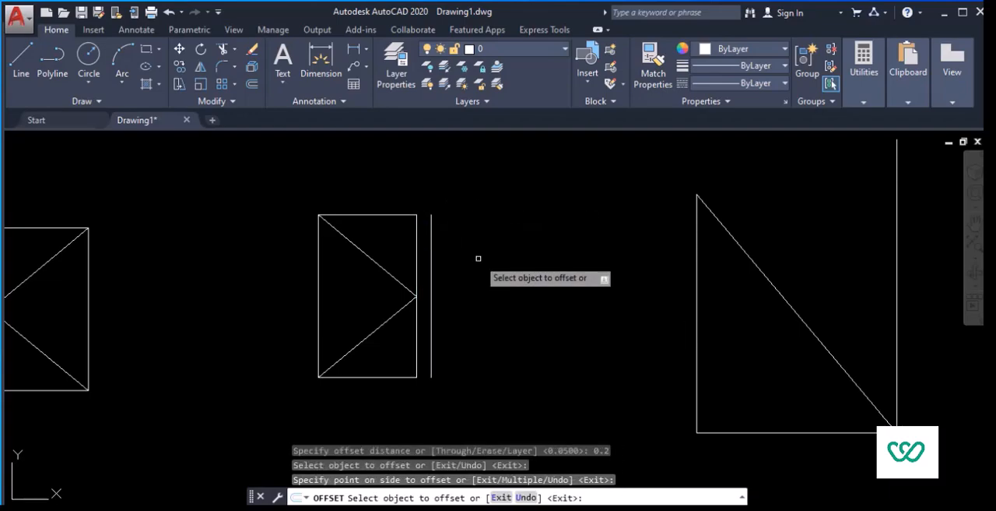
pyautogui.press('Escape')
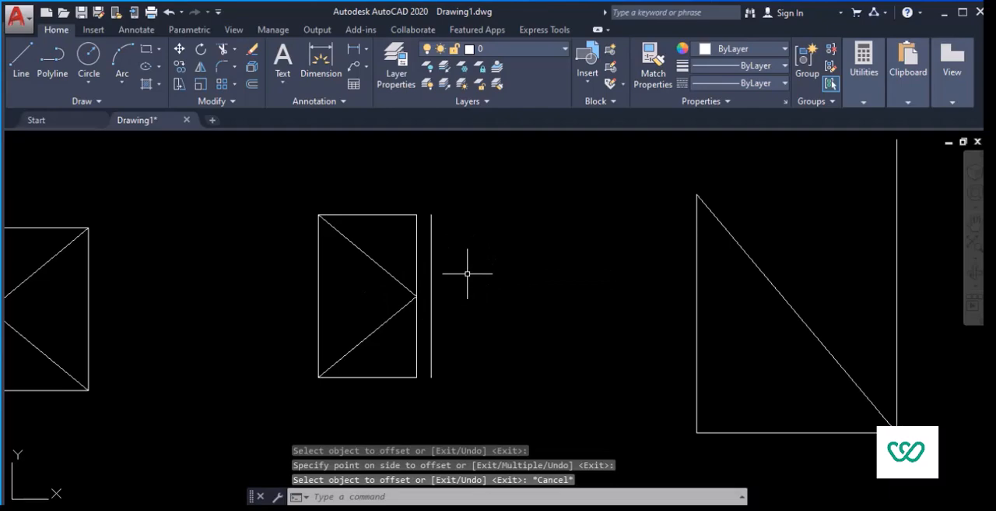
# Step: Mirror the second rectangle with its diagonals across the offset vertical line, keeping the source objects
pyautogui.click(421, 402)
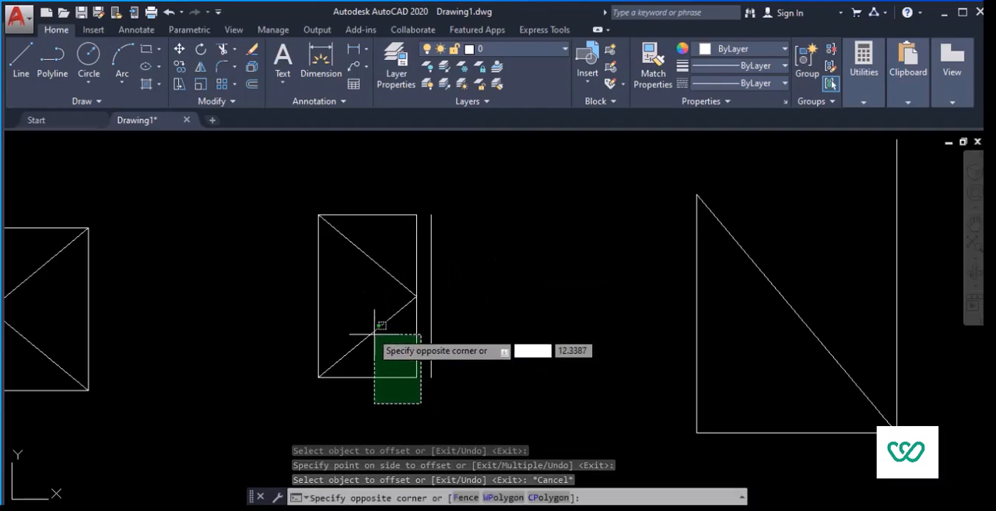
pyautogui.click(303, 208)
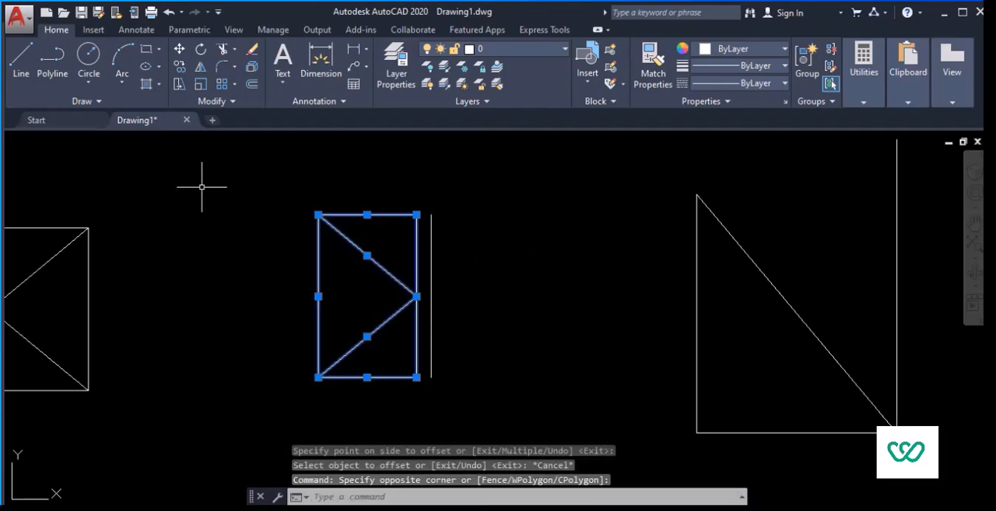
pyautogui.click(201, 68)
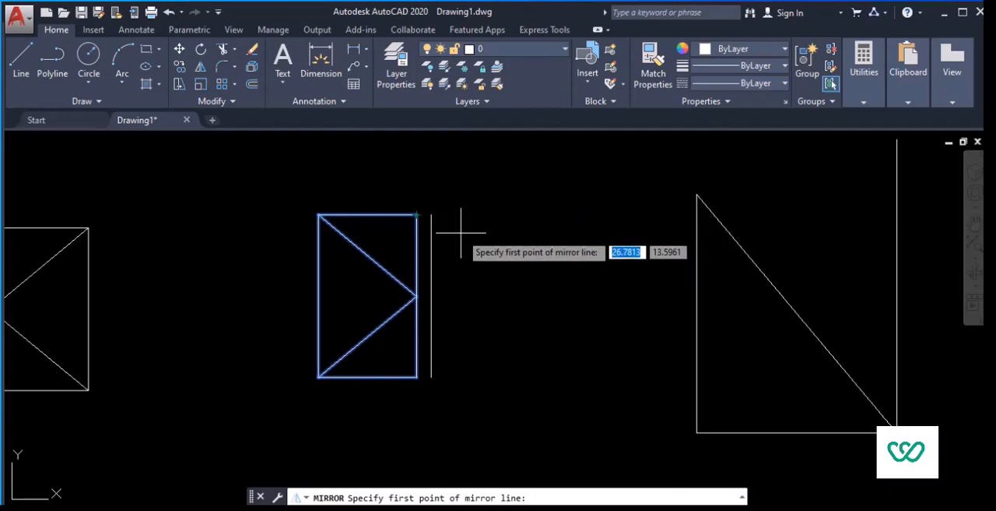
pyautogui.click(430, 214)
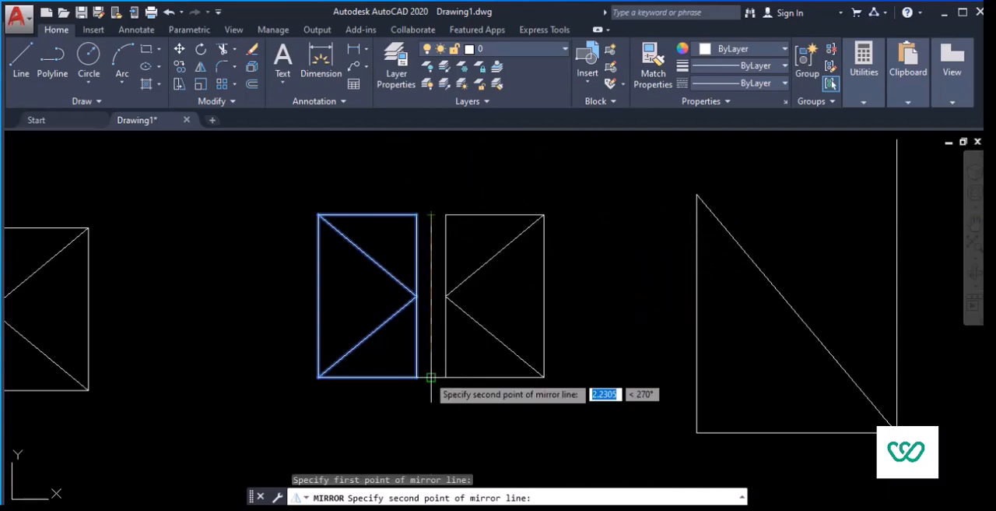
pyautogui.click(429, 377)
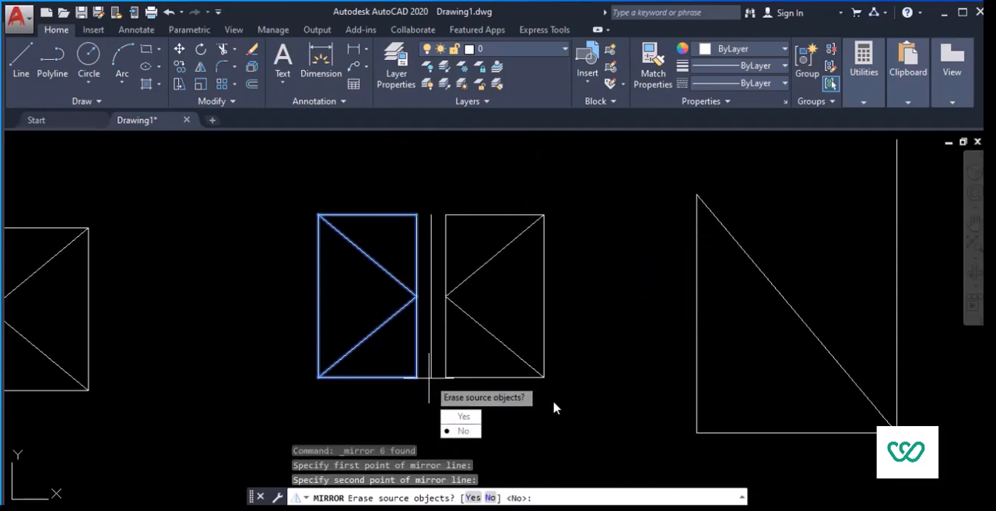
pyautogui.press('Return')
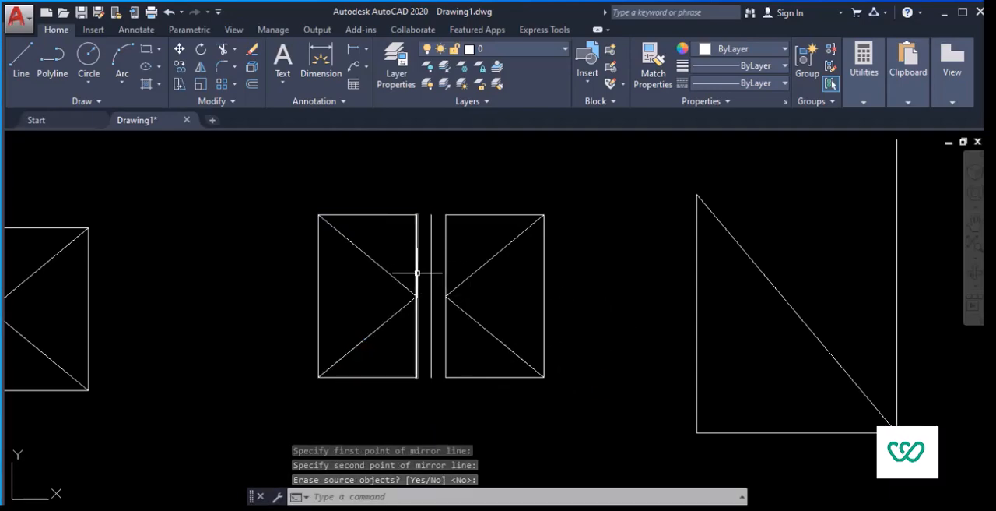
# Step: Dimension the gap between the original rectangle and the mirror line, placing the dimension above the figure
pyautogui.scroll(2, 440, 264)
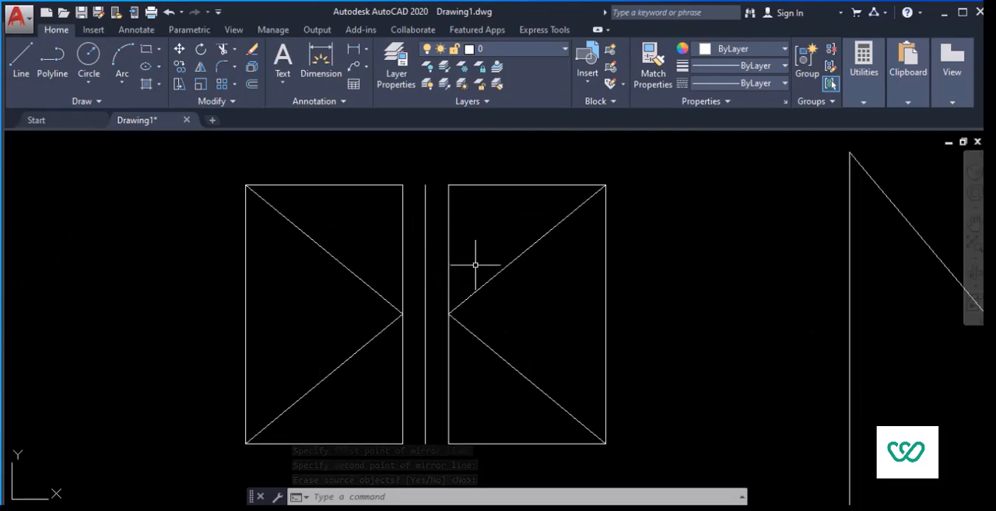
pyautogui.scroll(-2, 450, 206)
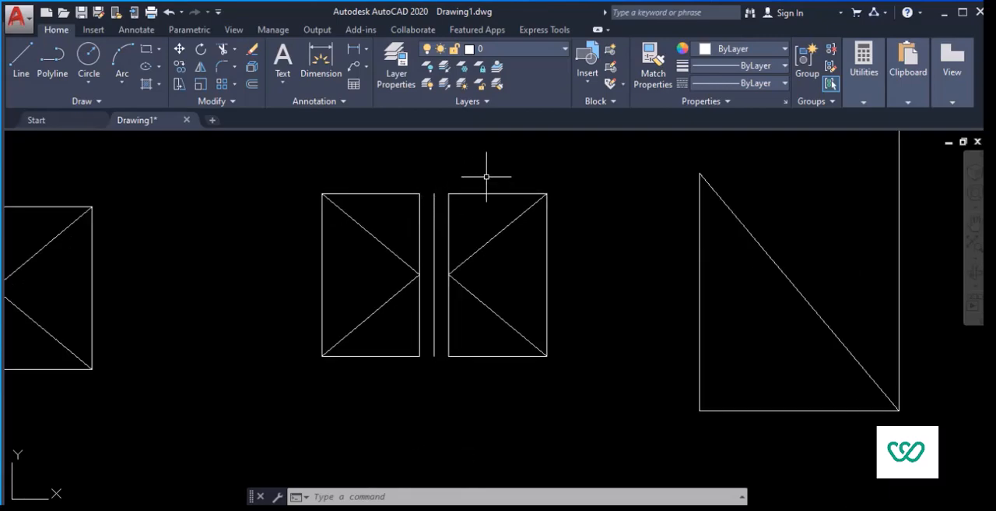
pyautogui.scroll(2, 459, 178)
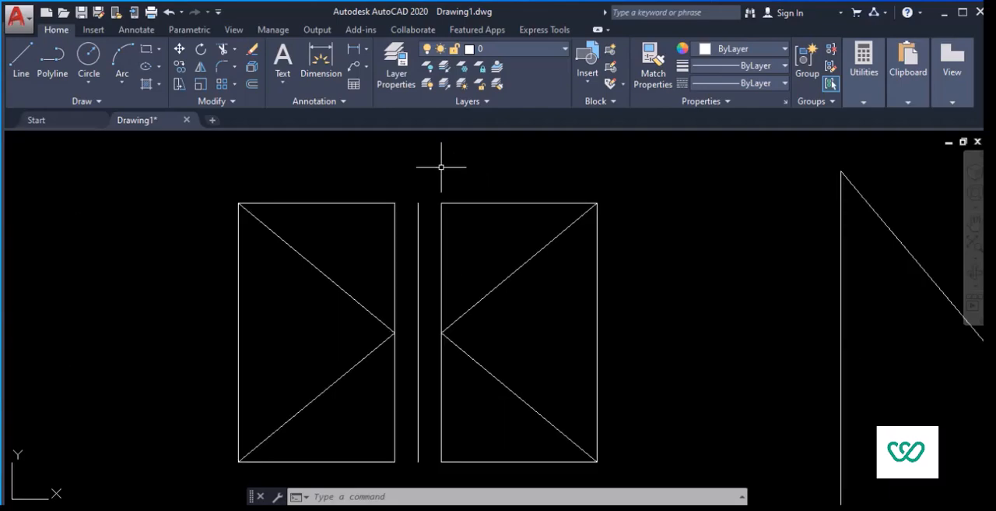
pyautogui.click(308, 54)
pyautogui.click(395, 203)
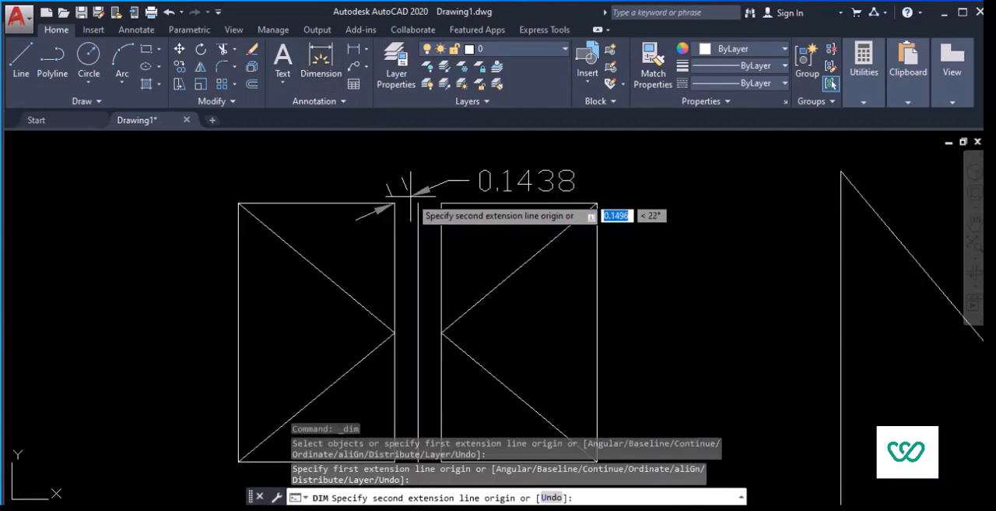
pyautogui.click(418, 203)
pyautogui.click(407, 160)
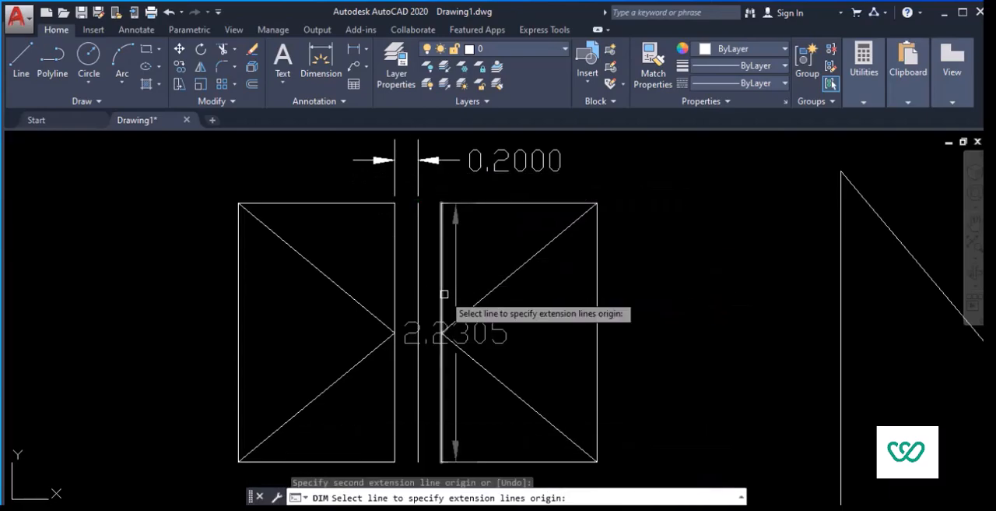
# Step: Dimension the gap between the mirror line and the mirrored rectangle, placing the dimension below the figure
pyautogui.moveTo(365, 266); pyautogui.dragTo(301, 141, button='middle')
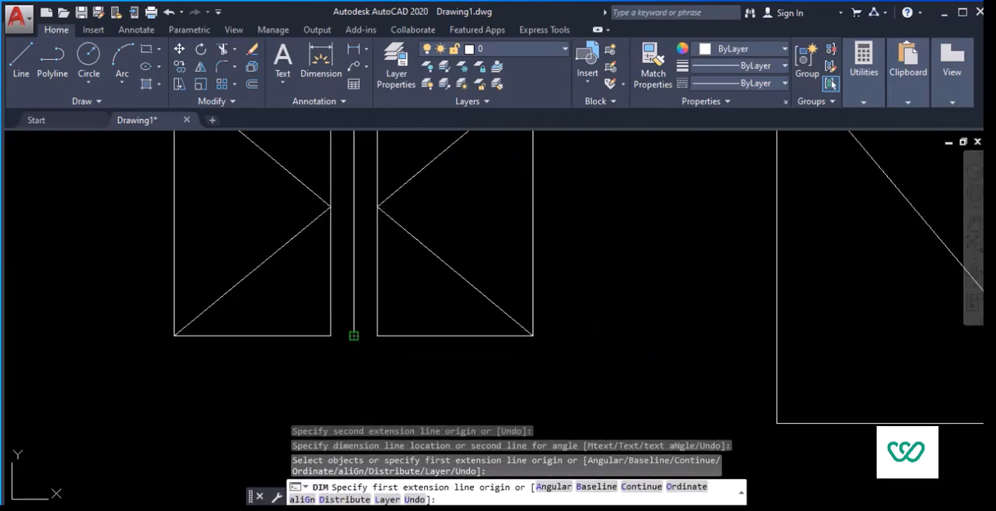
pyautogui.click(354, 336)
pyautogui.click(378, 336)
pyautogui.click(377, 388)
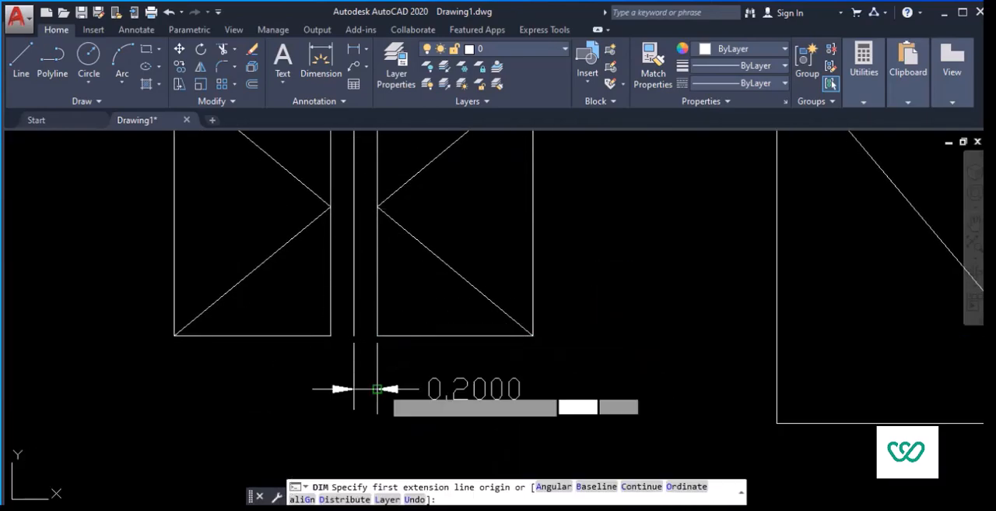
pyautogui.scroll(-2, 562, 261)
pyautogui.scroll(-2, 605, 231)
pyautogui.press('Escape')
# Step: Mirror the triangle across the vertical line rising from its lower right corner, keeping the source objects
pyautogui.moveTo(607, 229); pyautogui.dragTo(382, 232, button='middle')
pyautogui.moveTo(467, 211)
pyautogui.mouseDown(button='middle')
pyautogui.moveTo(460, 264)
pyautogui.moveTo(417, 268)
pyautogui.mouseUp(button='middle')
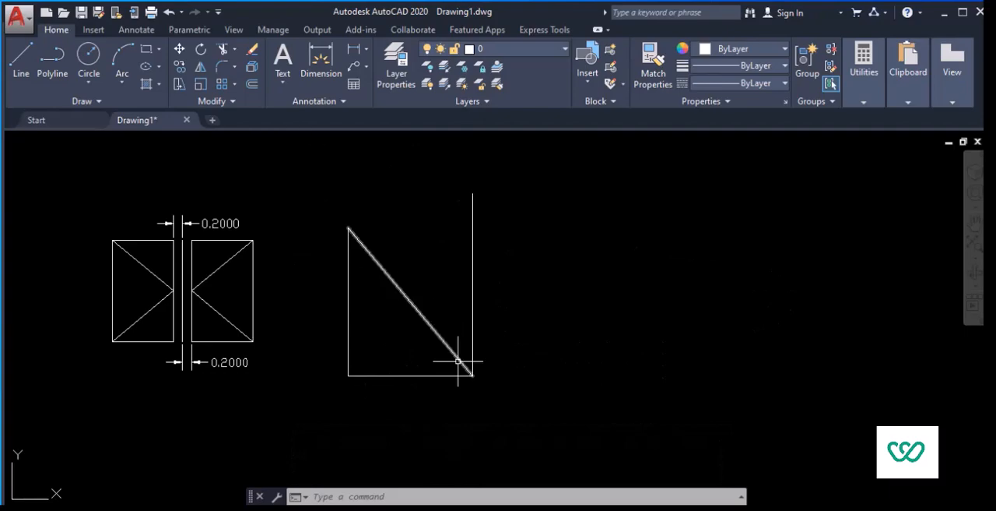
pyautogui.click(468, 420)
pyautogui.click(296, 183)
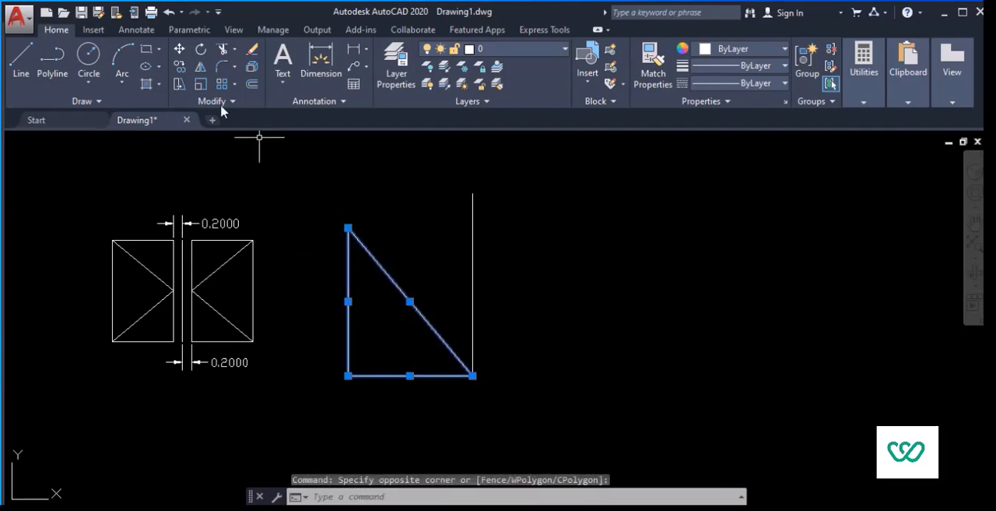
pyautogui.click(202, 67)
pyautogui.click(473, 195)
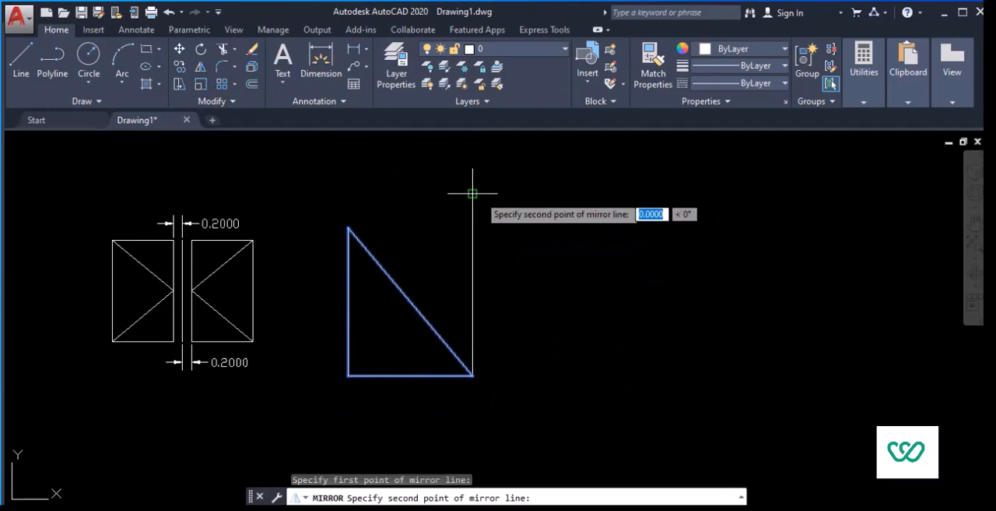
pyautogui.click(473, 376)
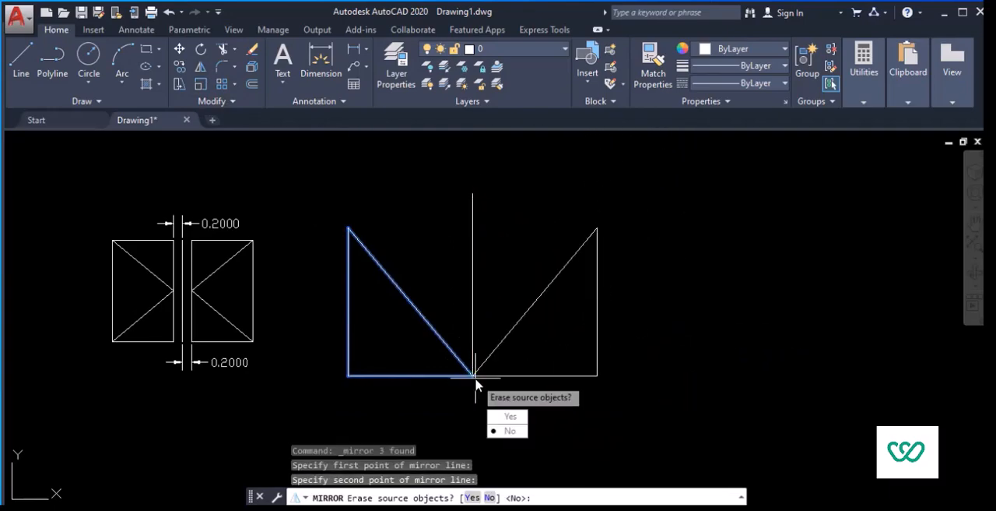
pyautogui.press('Return')
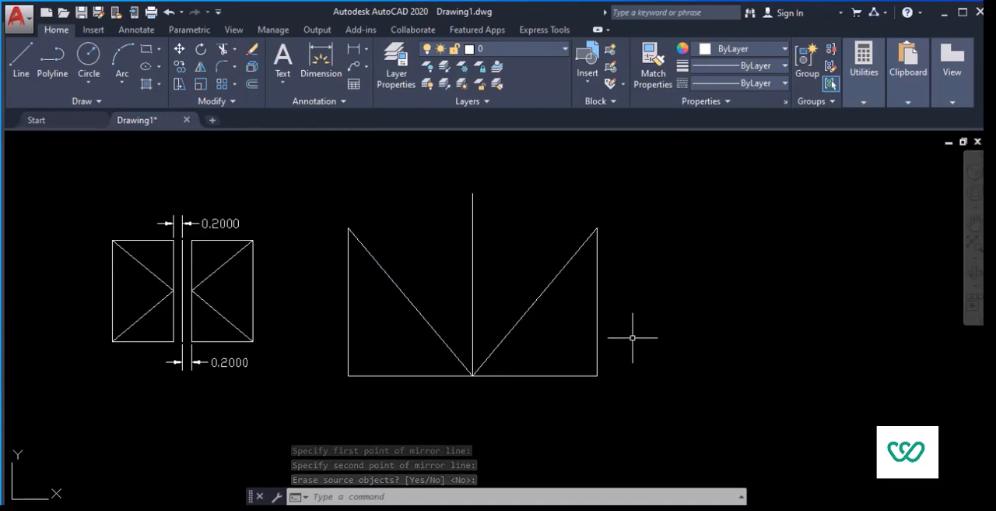
# Step: Mirror the right room's door into the left room's opening across the short vertical centre line below the partition wall, keeping the source objects
pyautogui.scroll(-2, 640, 307)
pyautogui.moveTo(641, 307); pyautogui.dragTo(379, 304, button='middle')
pyautogui.moveTo(622, 302); pyautogui.dragTo(458, 272, button='middle')
pyautogui.scroll(2, 563, 262)
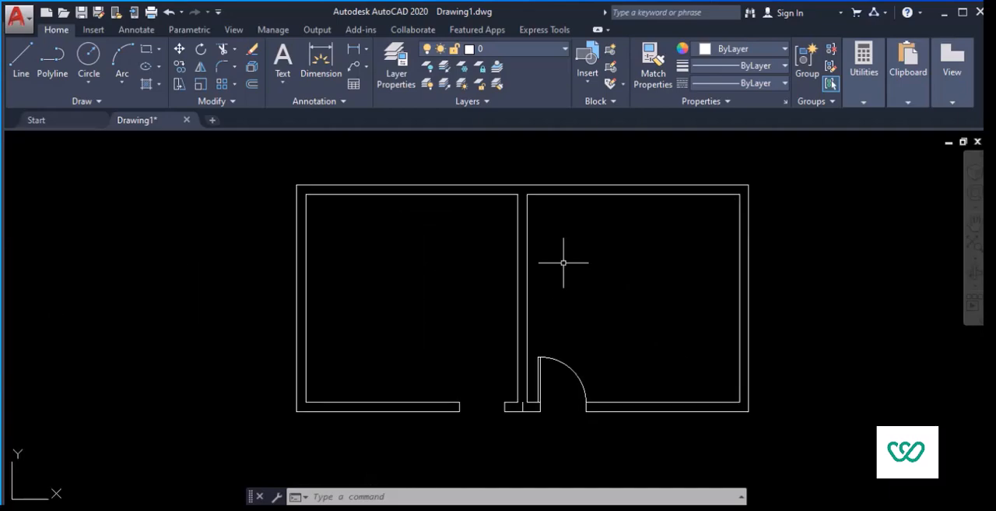
pyautogui.moveTo(568, 263); pyautogui.dragTo(476, 230, button='middle')
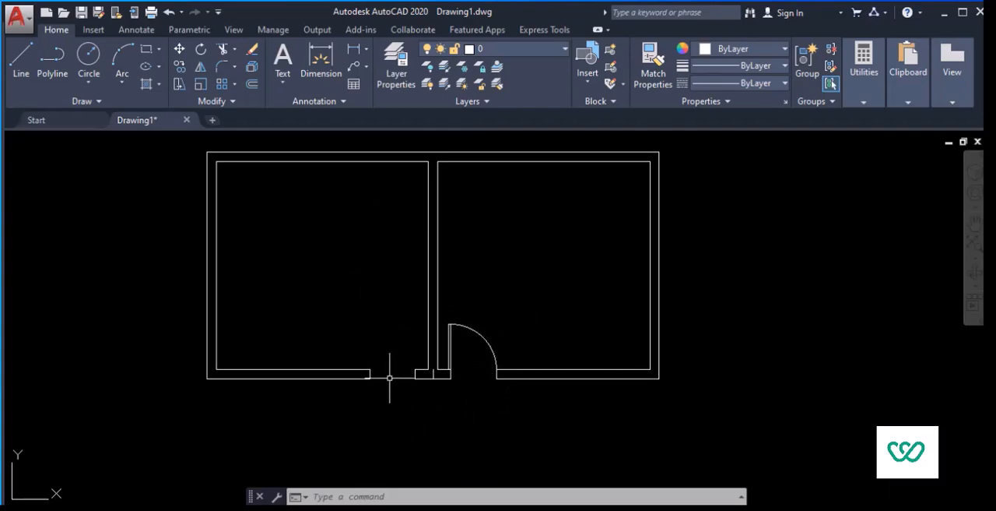
pyautogui.scroll(5, 464, 374)
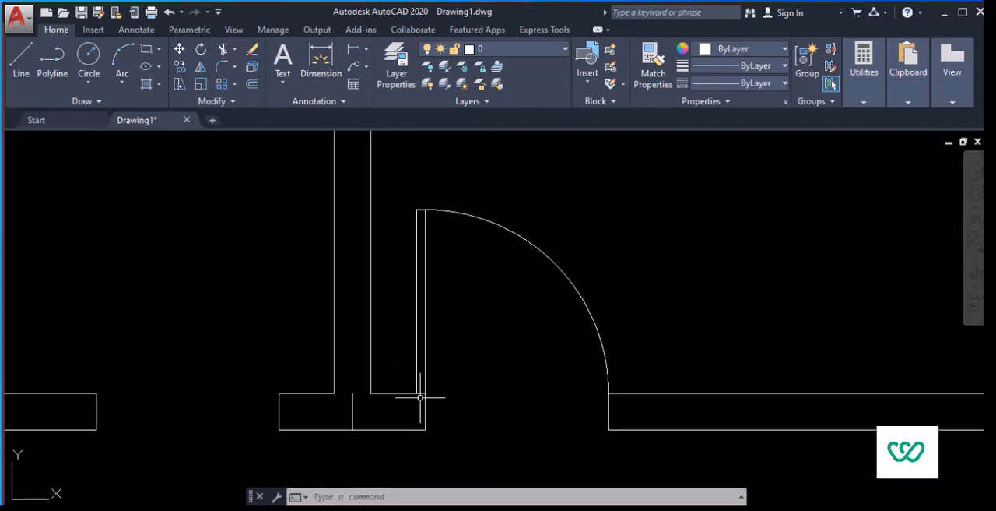
pyautogui.scroll(-4, 396, 397)
pyautogui.click(540, 309)
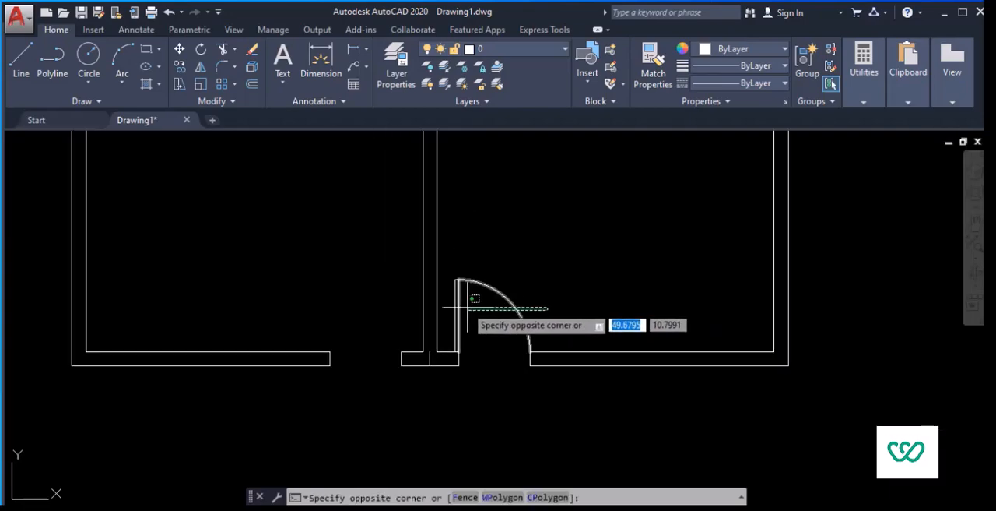
pyautogui.click(445, 284)
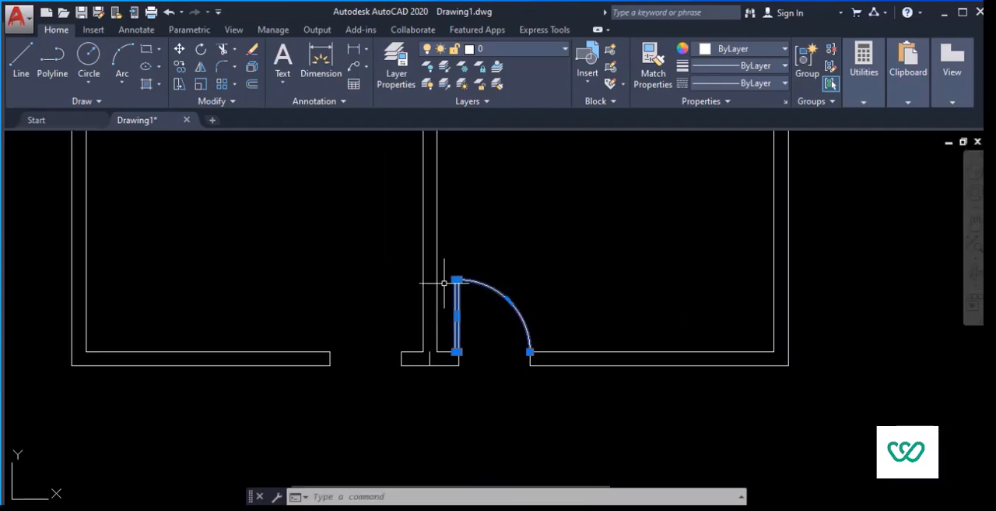
pyautogui.click(201, 69)
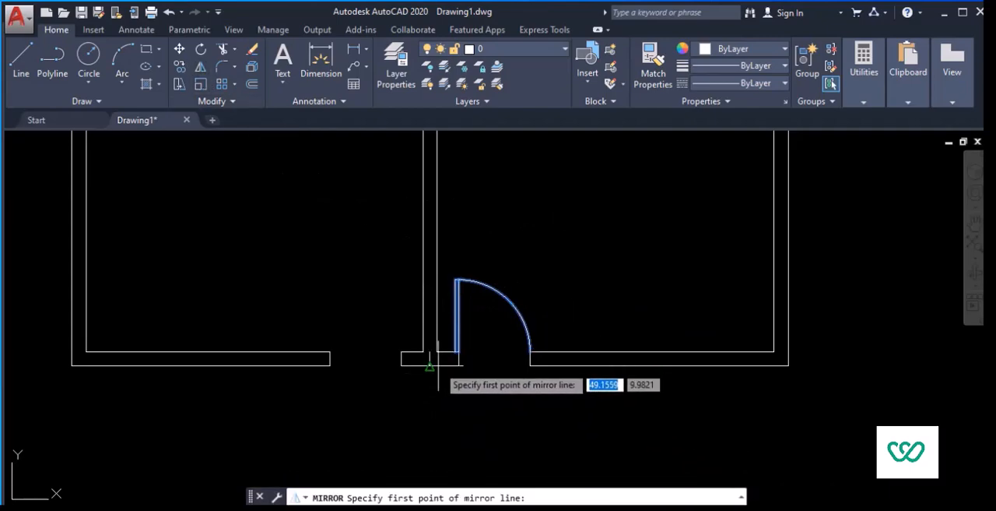
pyautogui.scroll(5, 429, 366)
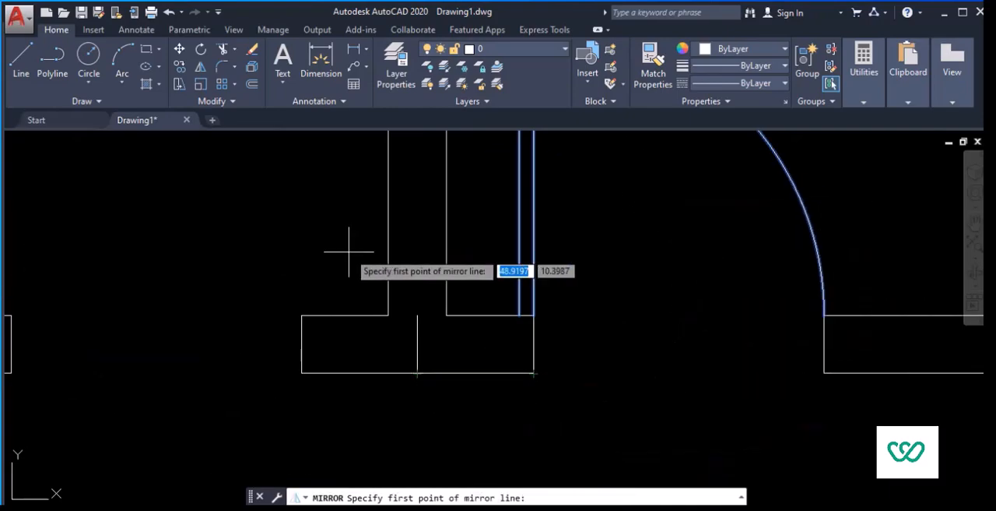
pyautogui.scroll(-4, 339, 257)
pyautogui.click(377, 299)
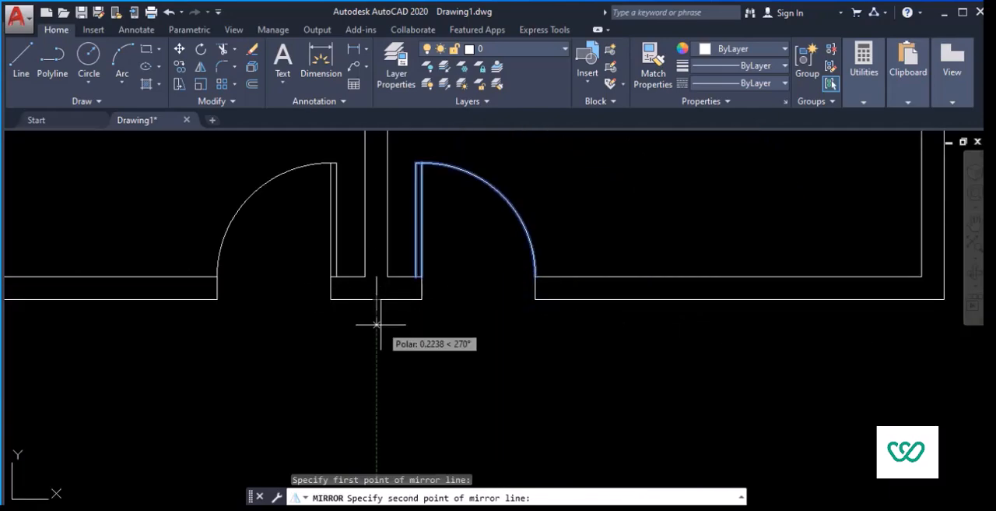
pyautogui.click(377, 320)
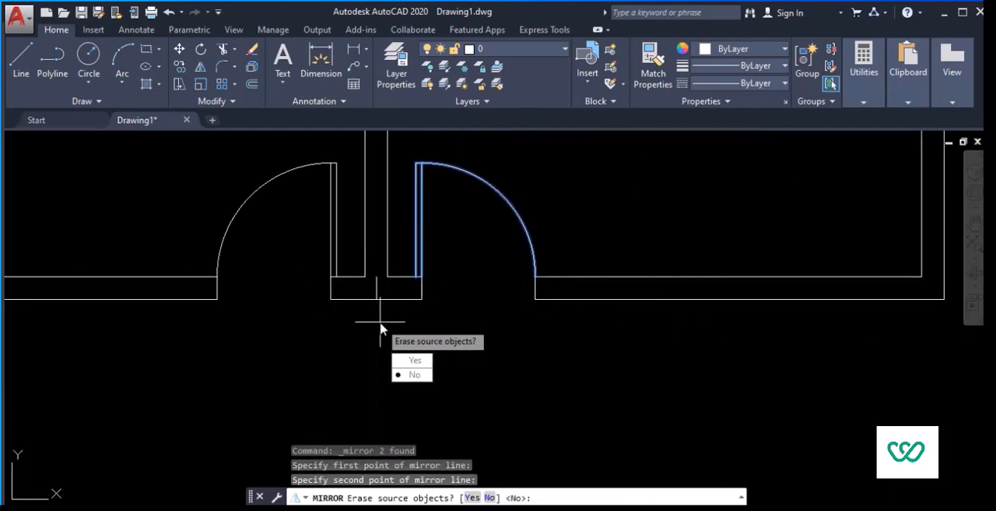
pyautogui.press('Return')
# Step: Inspect the two-room floor plan, checking the mirrored door against the original door on both sides of the partition wall
pyautogui.scroll(-3, 476, 304)
pyautogui.scroll(3, 473, 304)
pyautogui.scroll(-2, 408, 227)
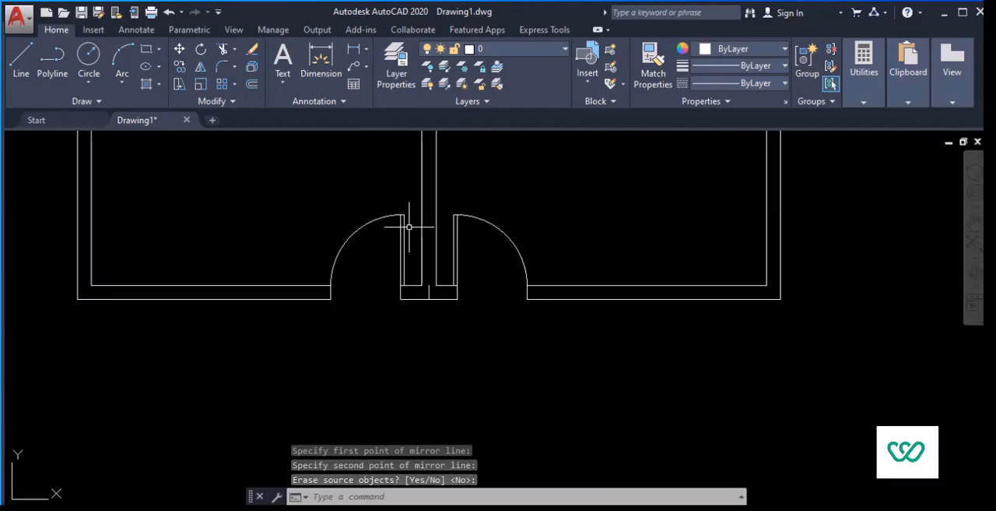
pyautogui.moveTo(478, 174); pyautogui.dragTo(479, 248, button='middle')
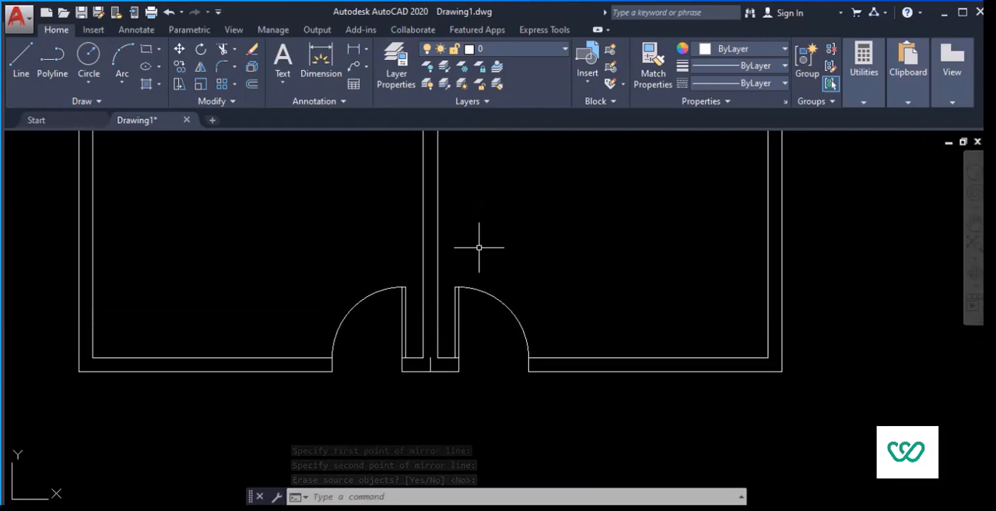
pyautogui.scroll(-2, 394, 260)
pyautogui.scroll(-2, 468, 243)
pyautogui.moveTo(389, 221)
pyautogui.mouseDown(button='middle')
pyautogui.moveTo(501, 223)
pyautogui.moveTo(502, 237)
pyautogui.mouseUp(button='middle')
pyautogui.scroll(2, 553, 226)
pyautogui.moveTo(176, 210); pyautogui.dragTo(297, 250, button='middle')
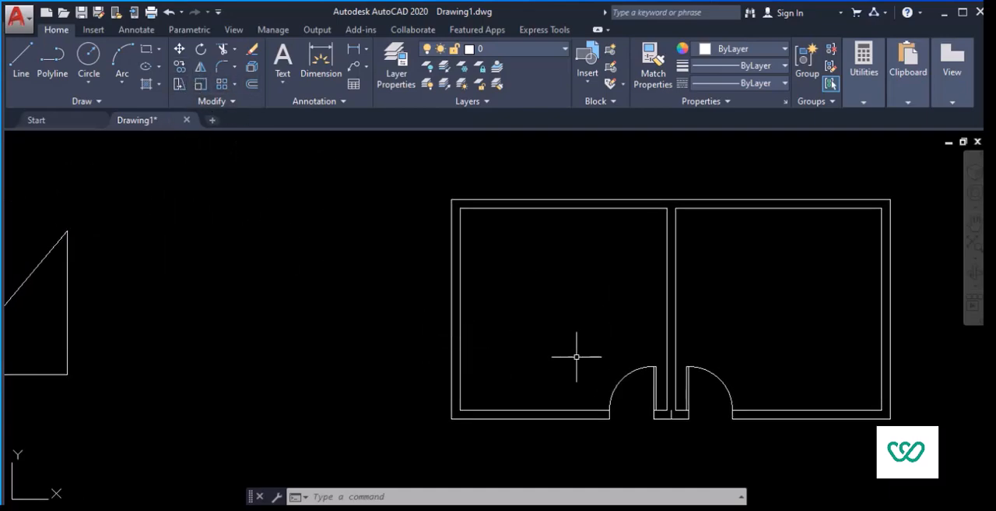
pyautogui.moveTo(560, 337); pyautogui.dragTo(667, 307, button='middle')
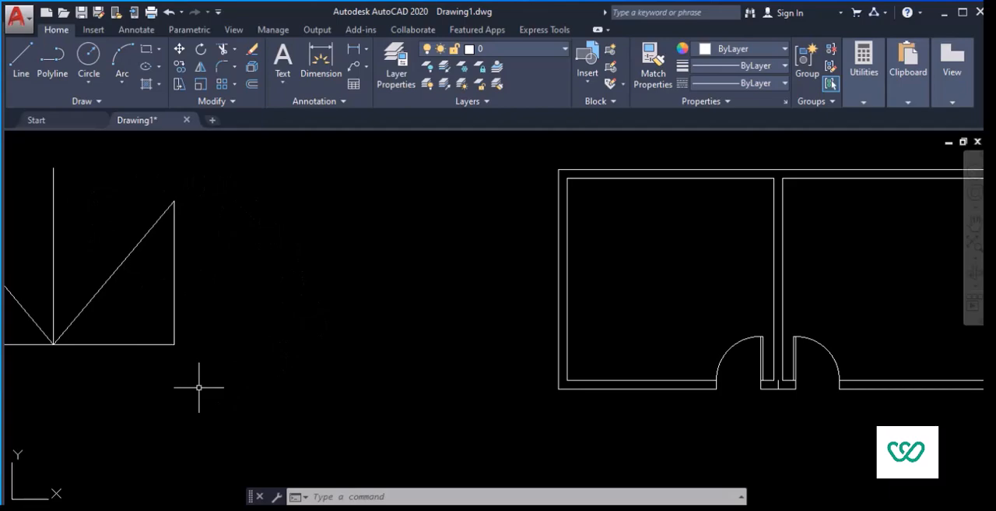
# Step: Review all mirrored figures in the drawing, from the triangles and the rectangles with diagonals back to the floor plan
pyautogui.scroll(-5, 198, 387)
pyautogui.moveTo(263, 379); pyautogui.dragTo(334, 322, button='middle')
pyautogui.scroll(3, 374, 334)
pyautogui.scroll(6, 310, 304)
pyautogui.scroll(-5, 310, 303)
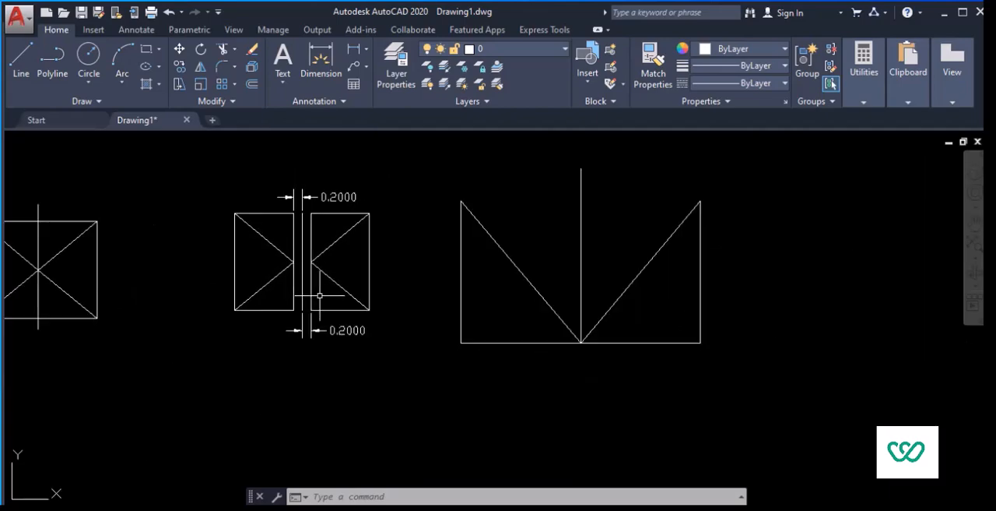
pyautogui.moveTo(174, 334); pyautogui.dragTo(400, 363, button='middle')
pyautogui.scroll(3, 229, 272)
pyautogui.scroll(-4, 390, 283)
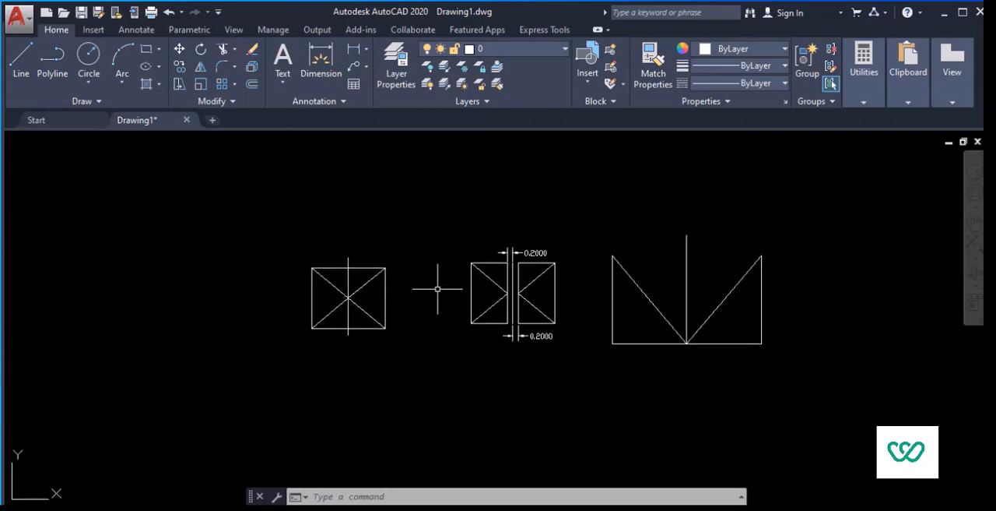
pyautogui.moveTo(539, 301); pyautogui.dragTo(273, 319, button='middle')
pyautogui.moveTo(724, 349); pyautogui.dragTo(401, 322, button='middle')
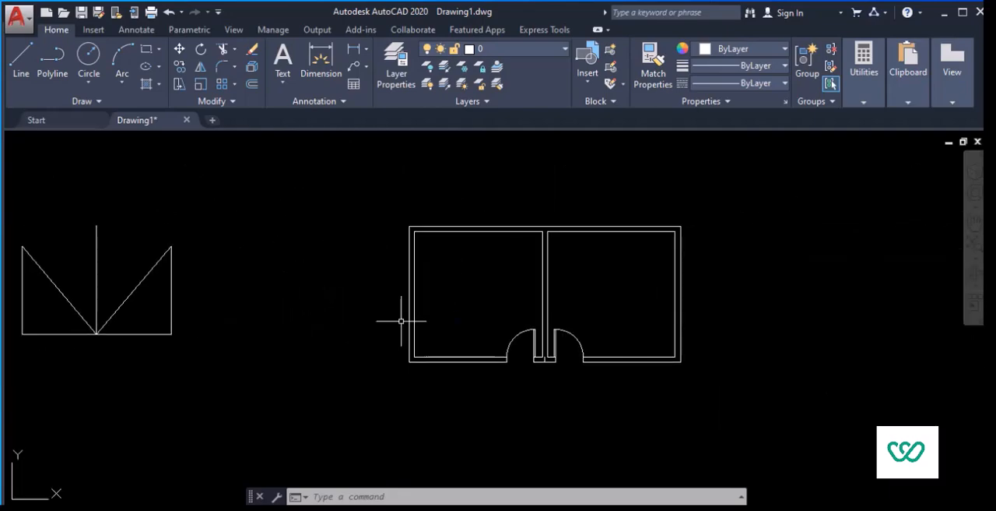
pyautogui.scroll(3, 612, 313)
pyautogui.scroll(-3, 576, 311)
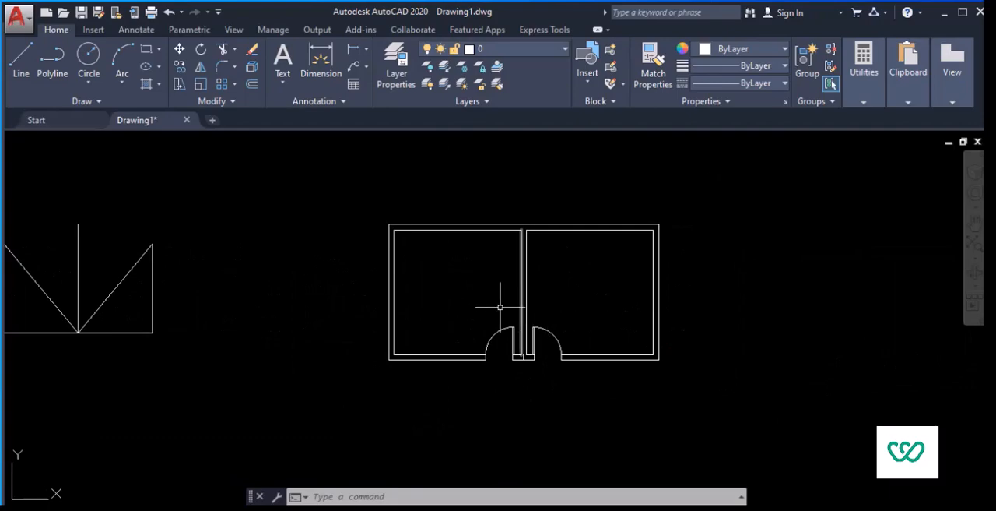